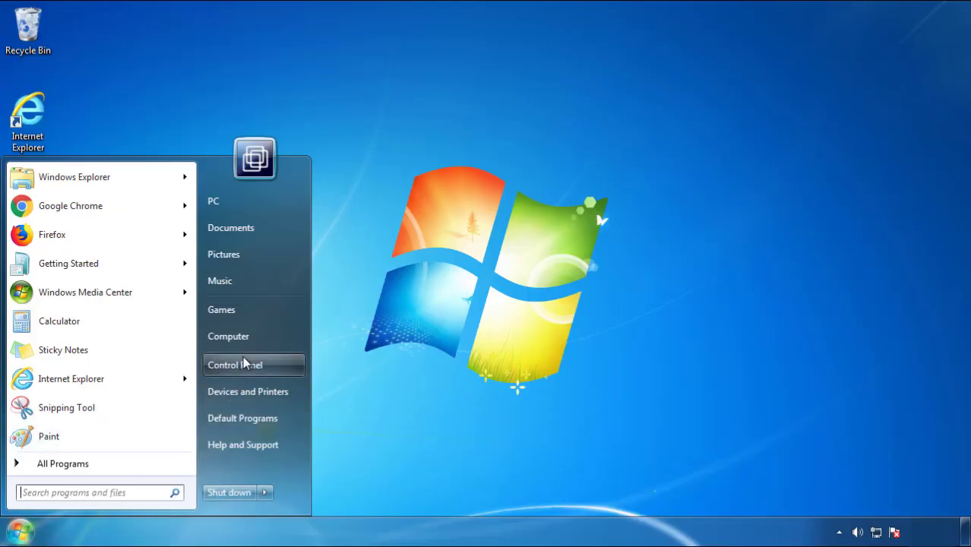
# Open Control Panel's installed programs list, sorted newest-first by Installed On date
pyautogui.click(243, 363)
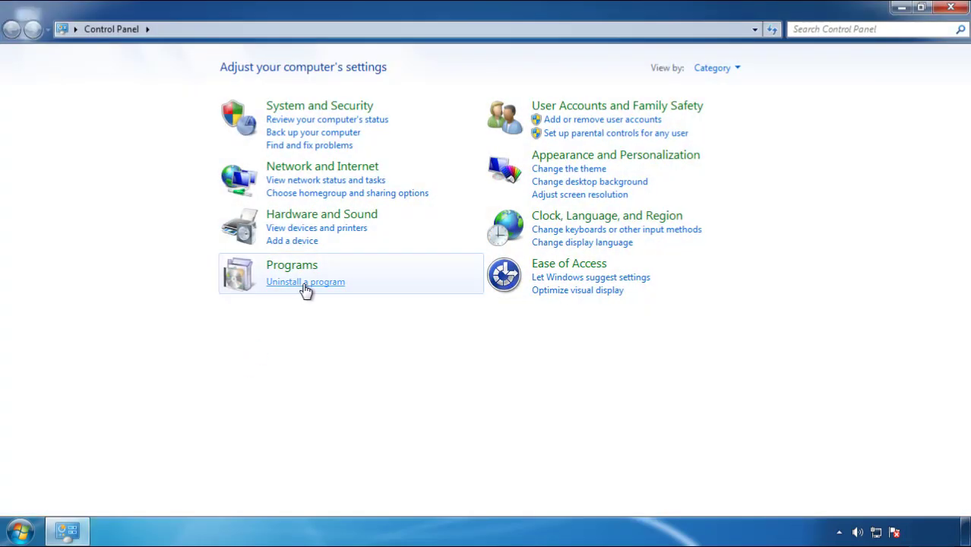
pyautogui.click(304, 287)
pyautogui.click(569, 144)
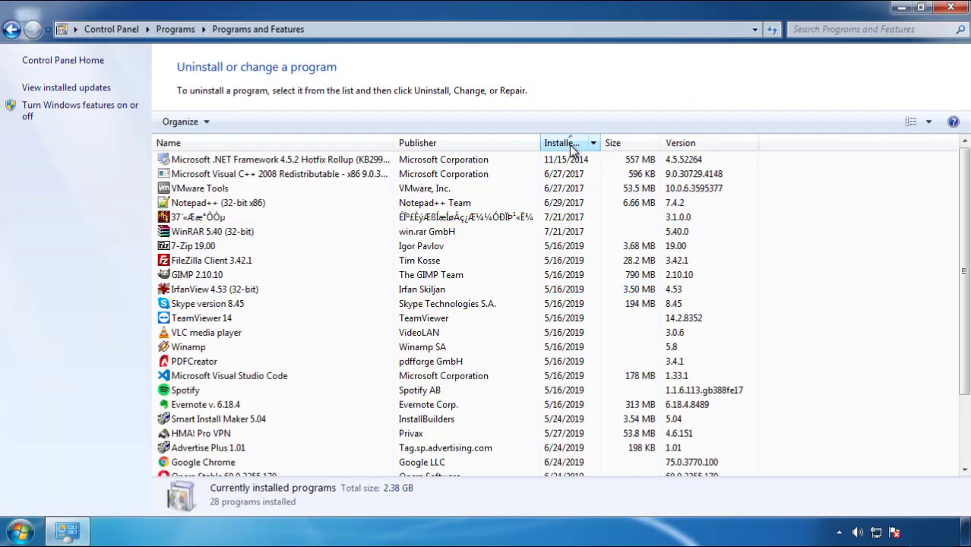
pyautogui.click(569, 144)
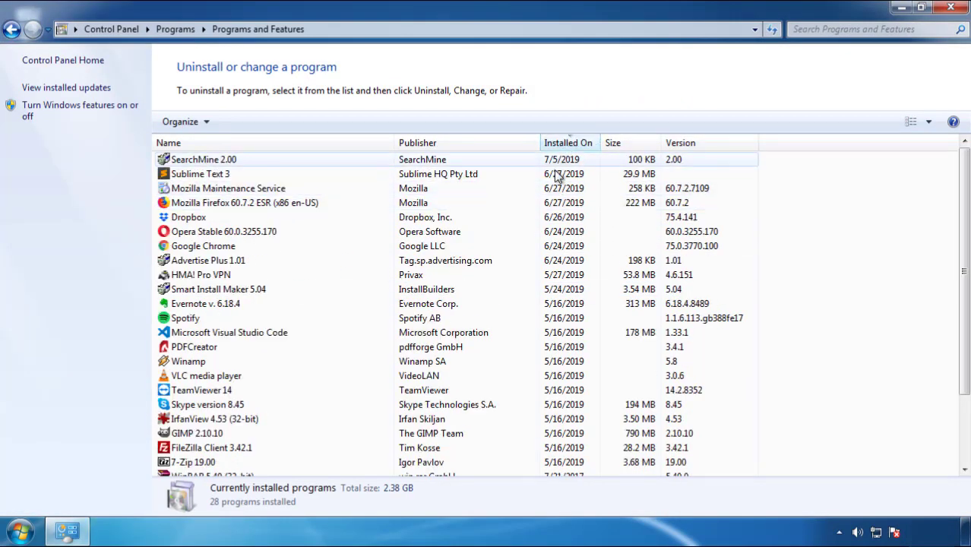
# Uninstall SearchMine 2.00, confirming removal and finishing the uninstaller
pyautogui.click(206, 162)
pyautogui.click(240, 121)
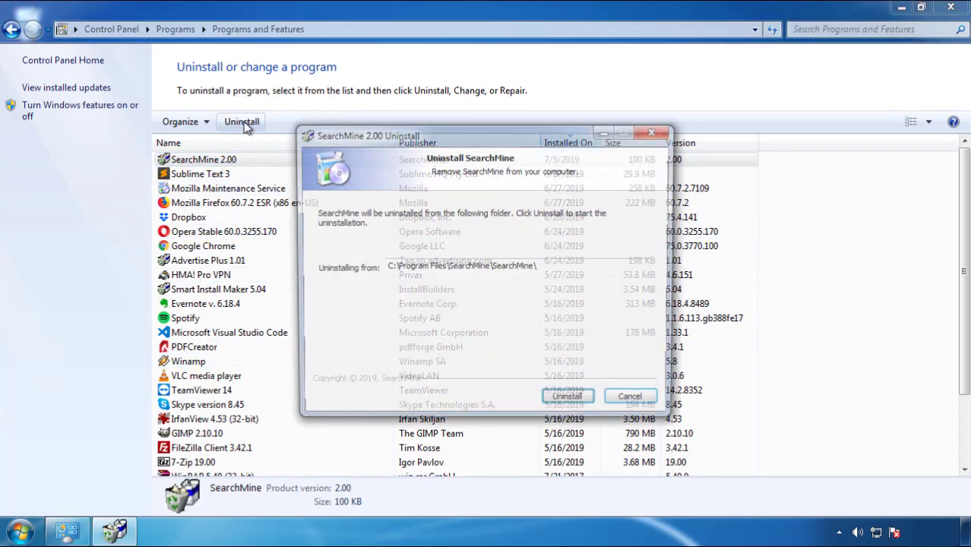
pyautogui.click(568, 402)
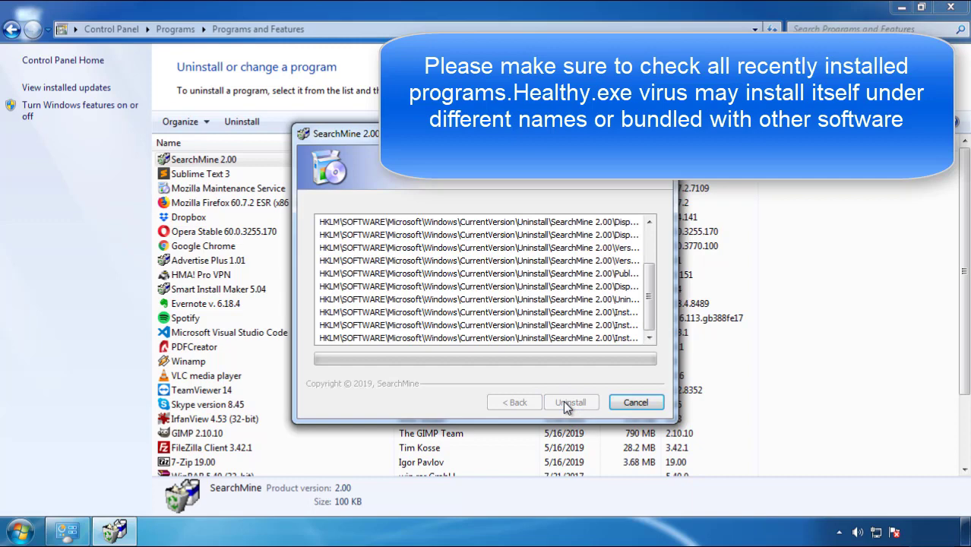
pyautogui.click(563, 402)
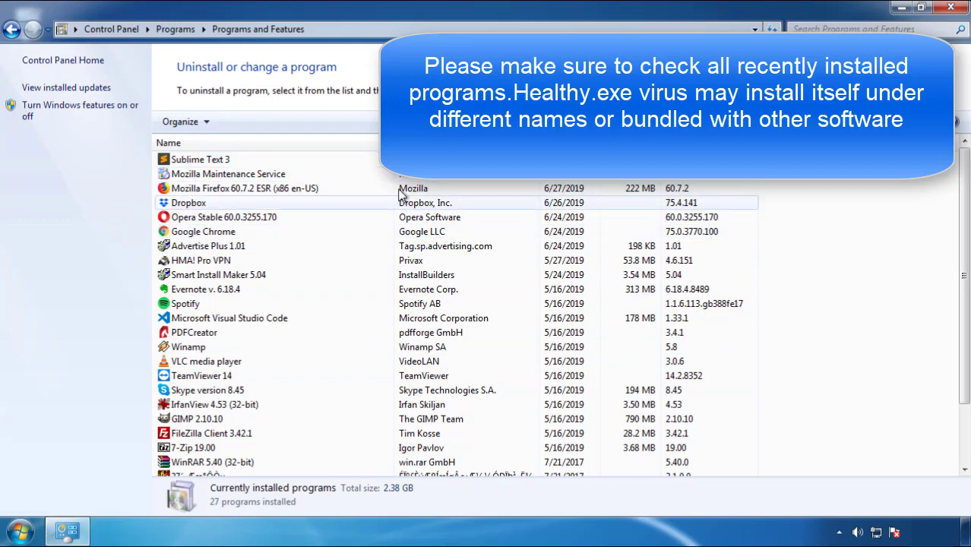
# Close Programs and Features and restart Windows from the Start menu power options
pyautogui.click(951, 9)
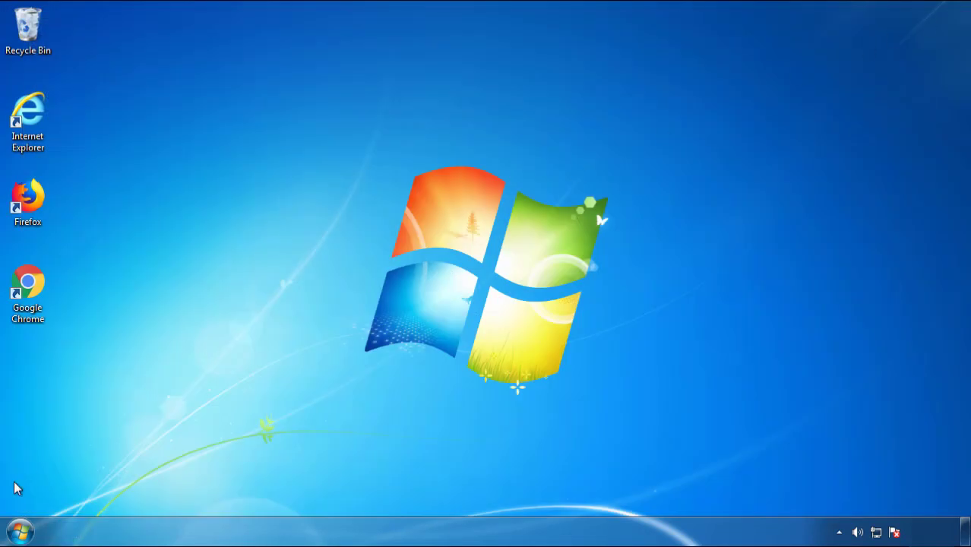
pyautogui.click(18, 531)
pyautogui.click(264, 492)
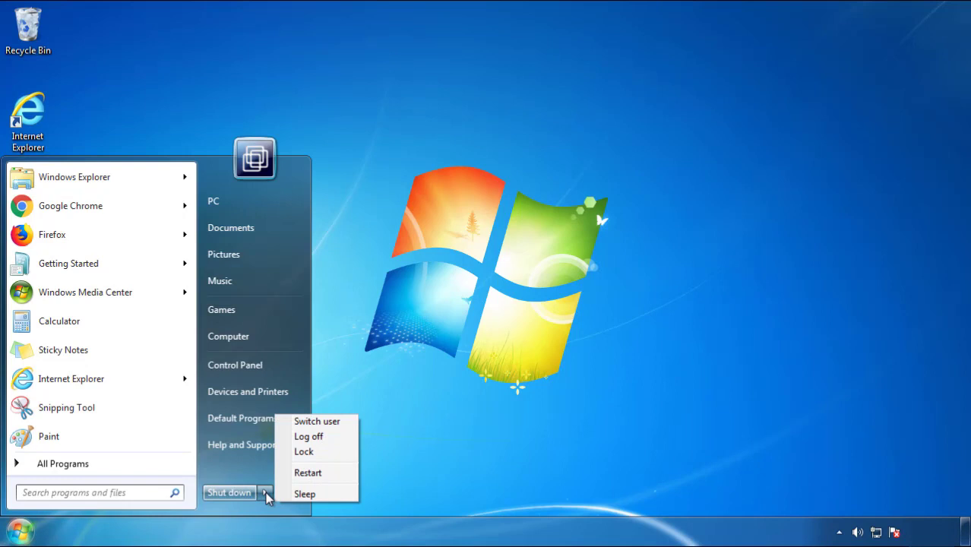
pyautogui.click(508, 414)
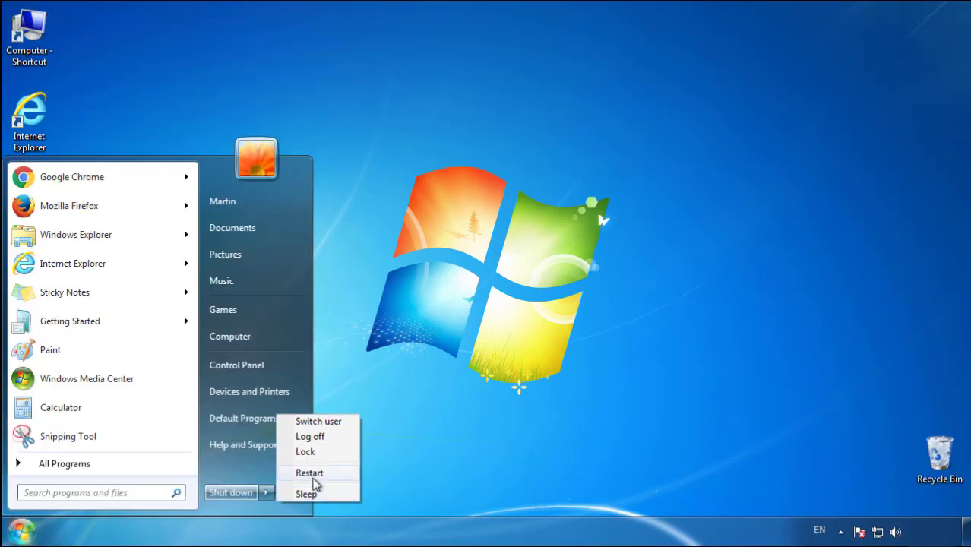
pyautogui.click(315, 473)
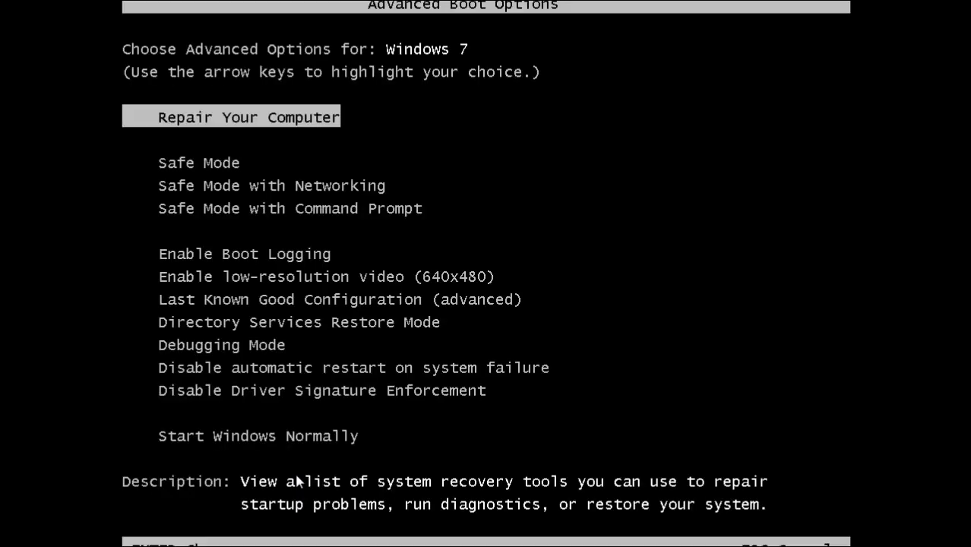
# Boot into Safe Mode, launch Firefox without making it default, and show the Menu Bar
pyautogui.press('Down')
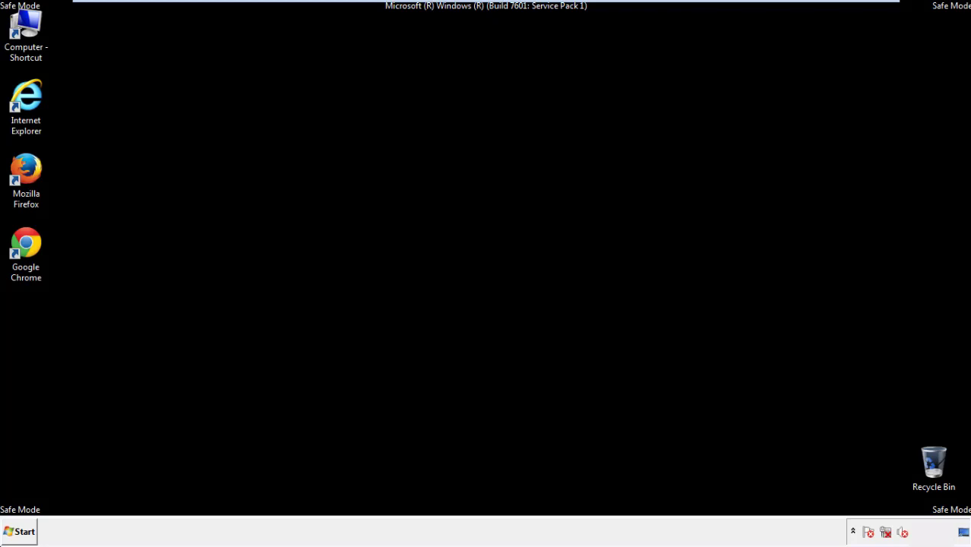
pyautogui.doubleClick(33, 176)
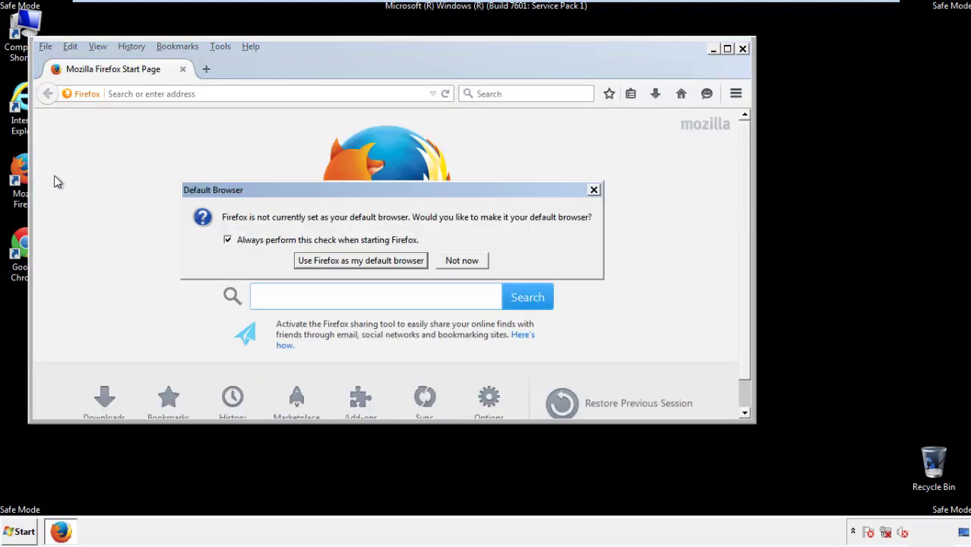
pyautogui.click(472, 262)
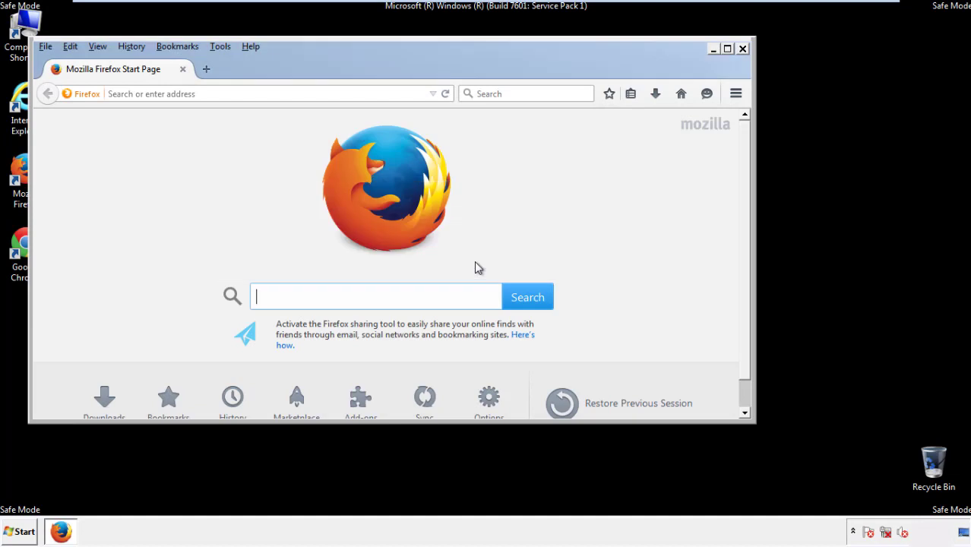
pyautogui.rightClick(296, 64)
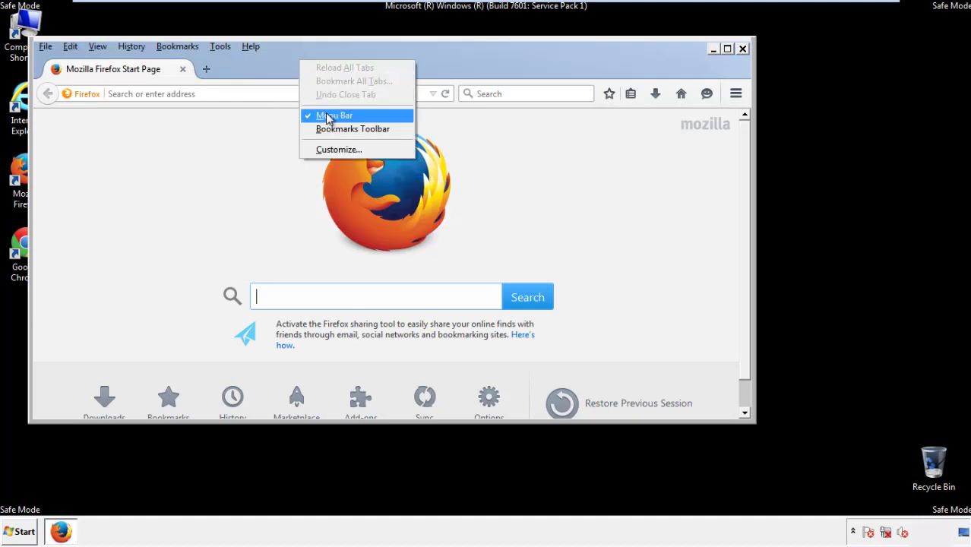
pyautogui.click(325, 115)
pyautogui.rightClick(305, 62)
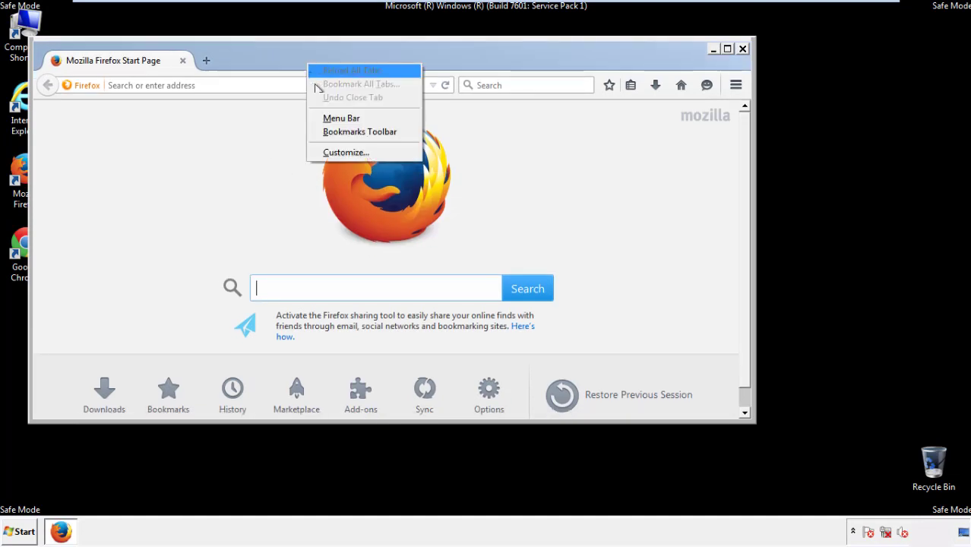
pyautogui.click(327, 120)
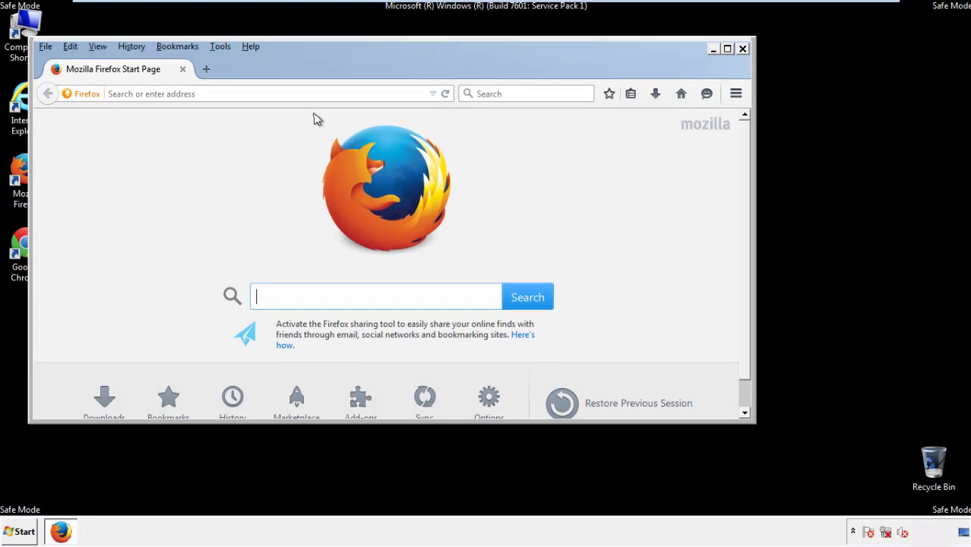
# Clear all history, cookies, cache, logins, offline data and site preferences for Everything
pyautogui.click(138, 49)
pyautogui.click(146, 77)
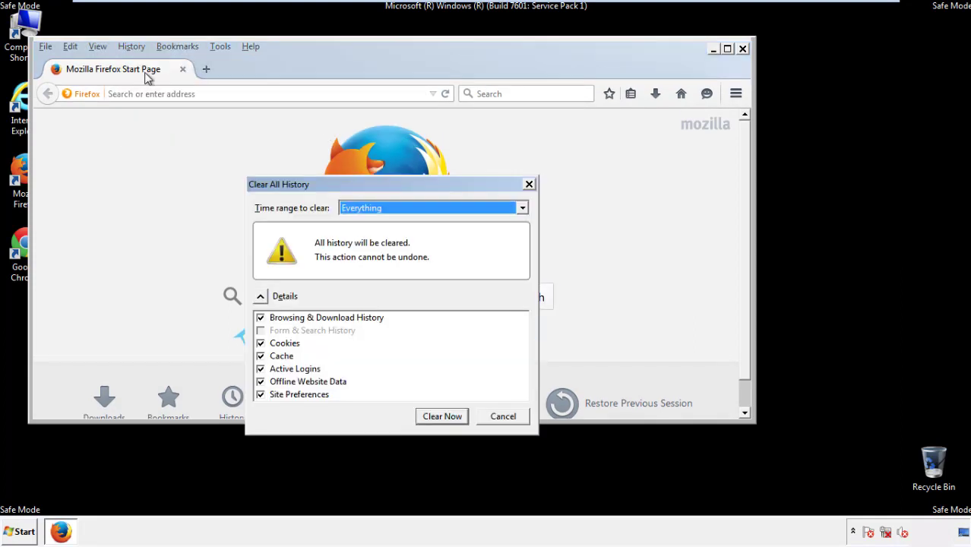
pyautogui.click(360, 210)
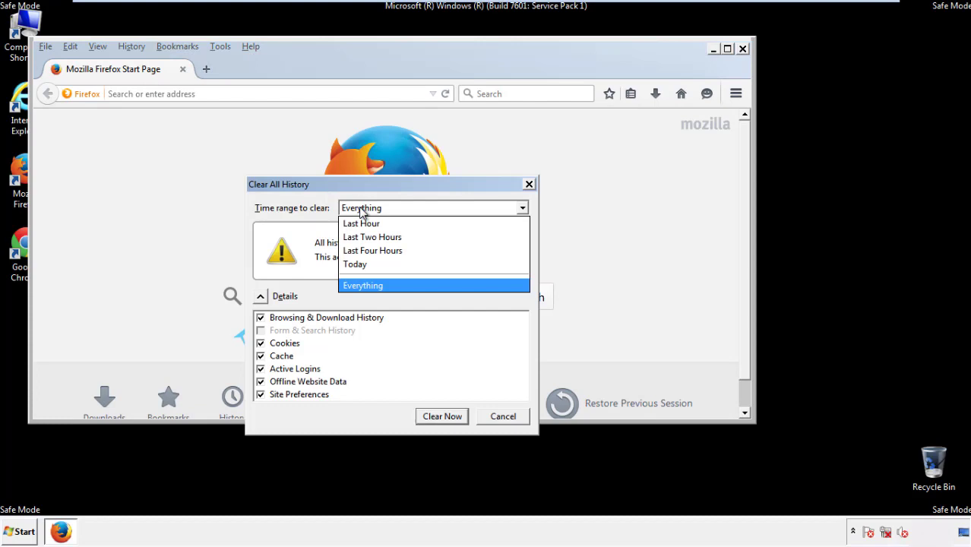
pyautogui.click(363, 284)
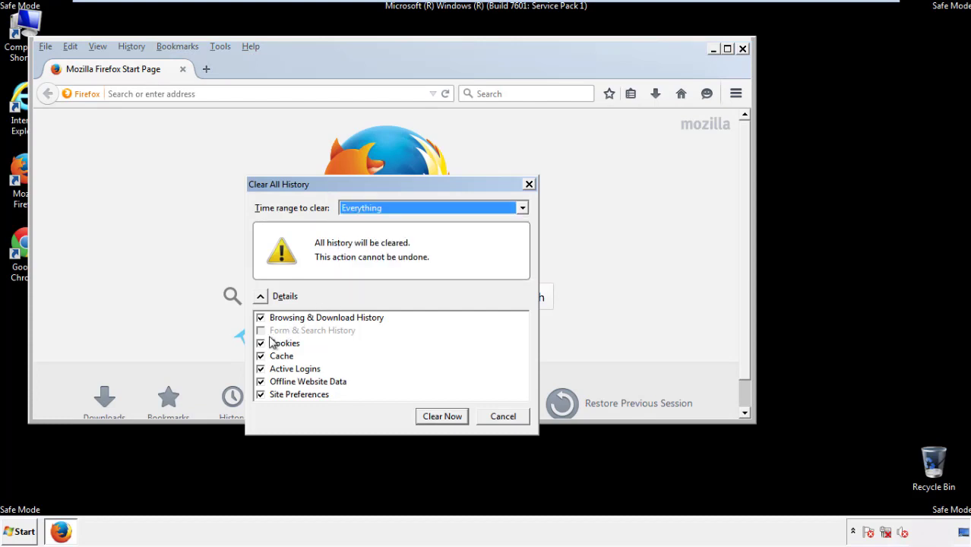
pyautogui.click(261, 381)
pyautogui.click(260, 382)
pyautogui.click(261, 395)
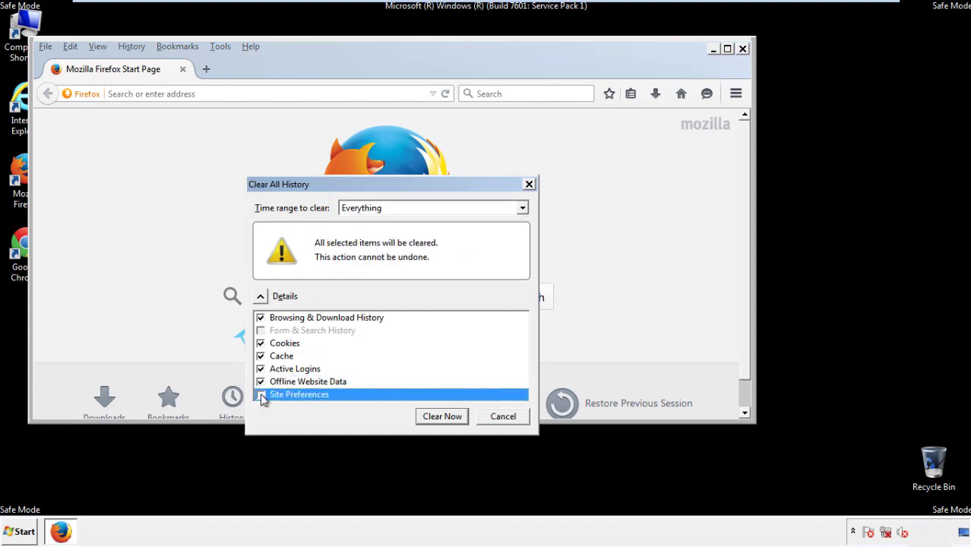
pyautogui.click(261, 395)
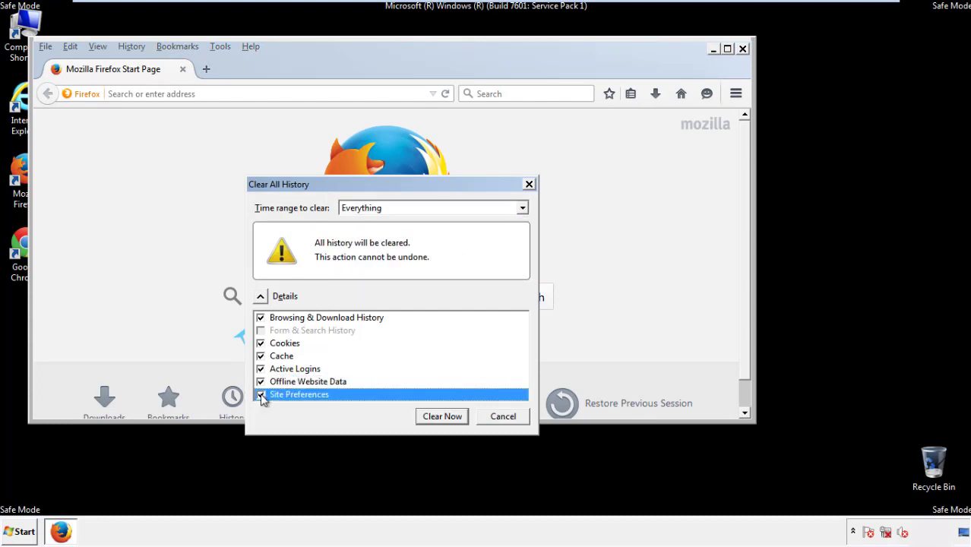
pyautogui.click(440, 418)
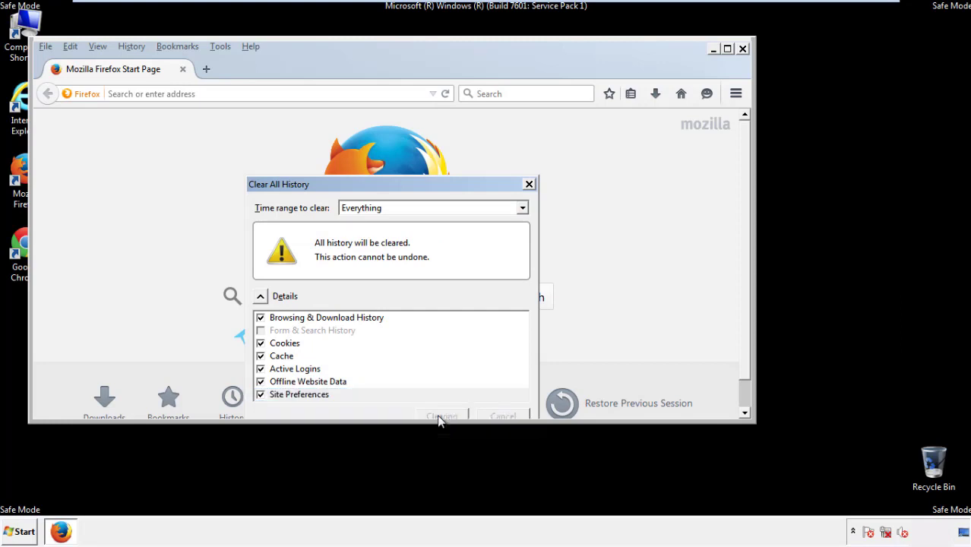
# Refresh Firefox from Troubleshooting Information, finish the Import Wizard, decline default prompt, then close Firefox
pyautogui.click(251, 46)
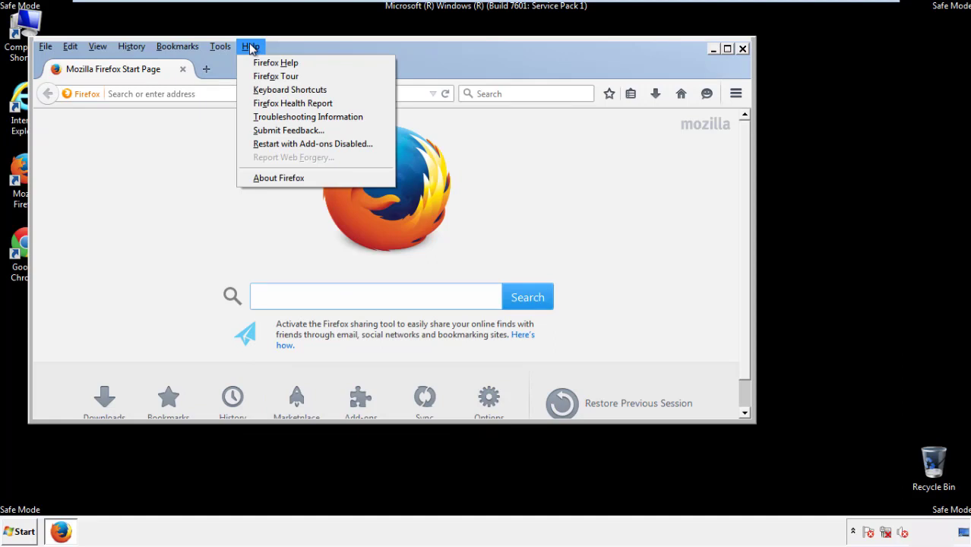
pyautogui.click(280, 116)
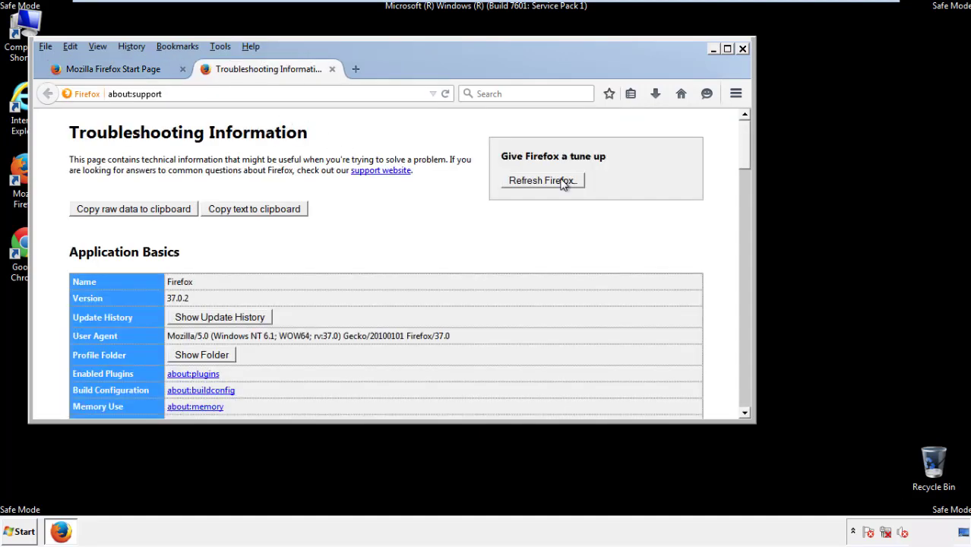
pyautogui.click(541, 181)
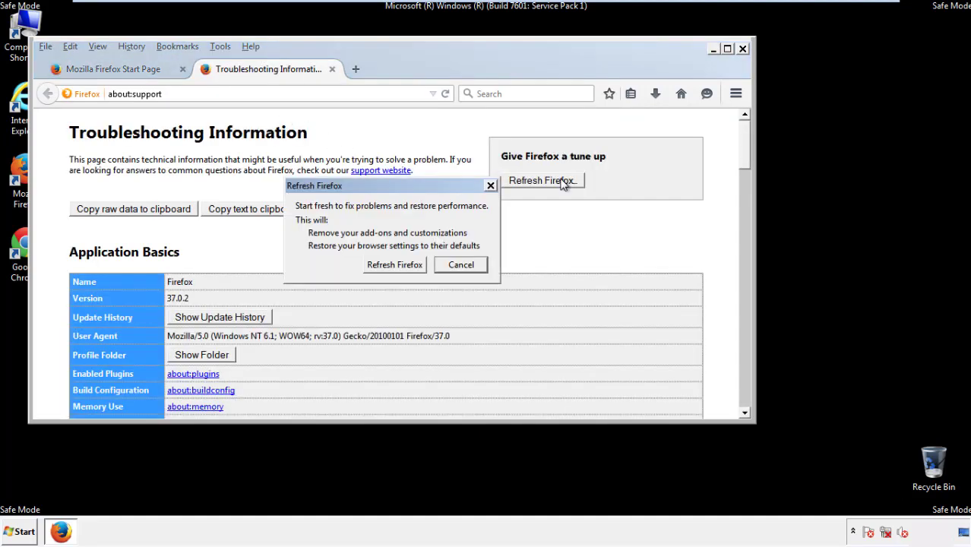
pyautogui.click(395, 265)
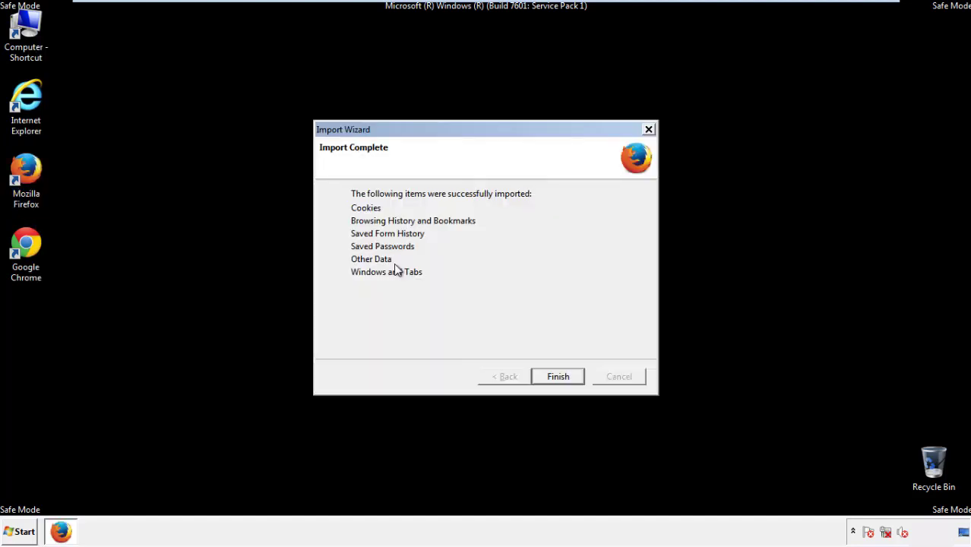
pyautogui.click(558, 376)
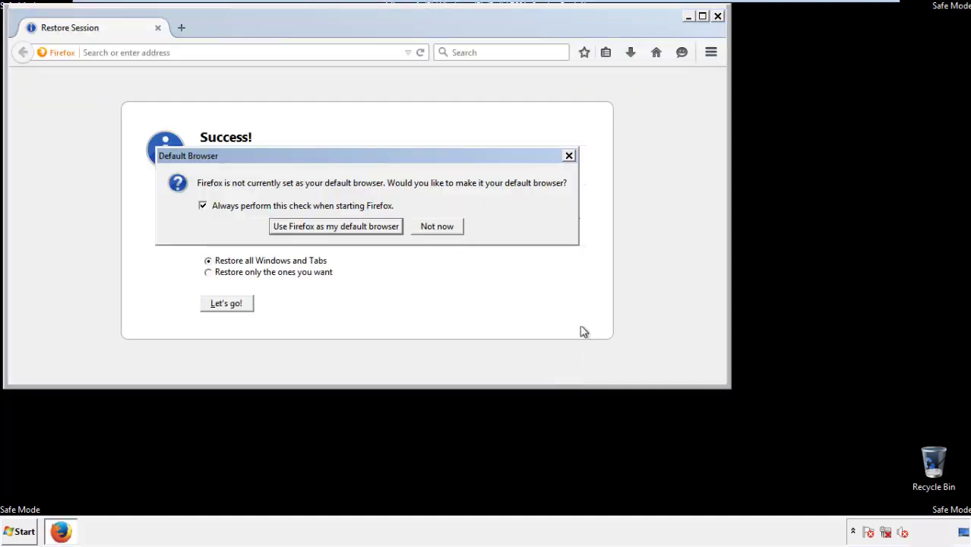
pyautogui.click(439, 227)
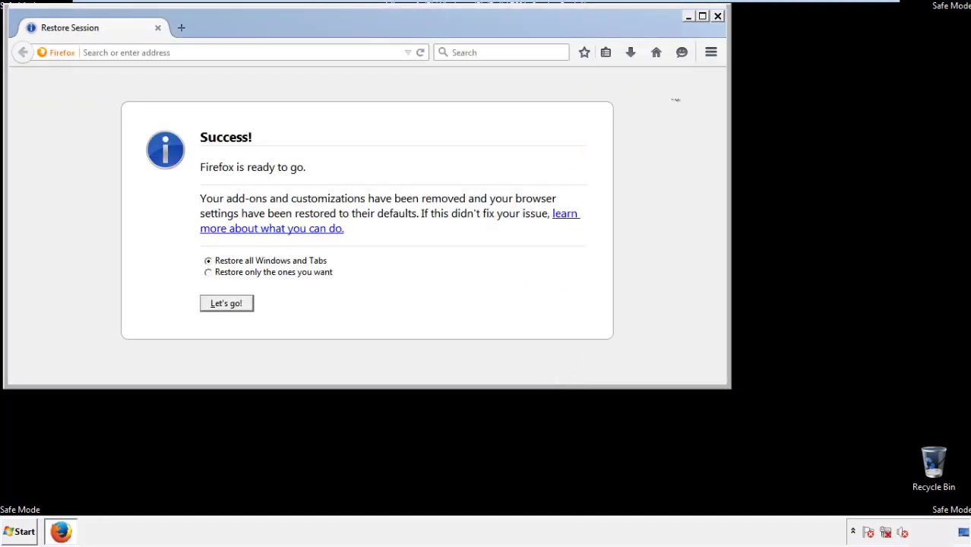
pyautogui.click(716, 15)
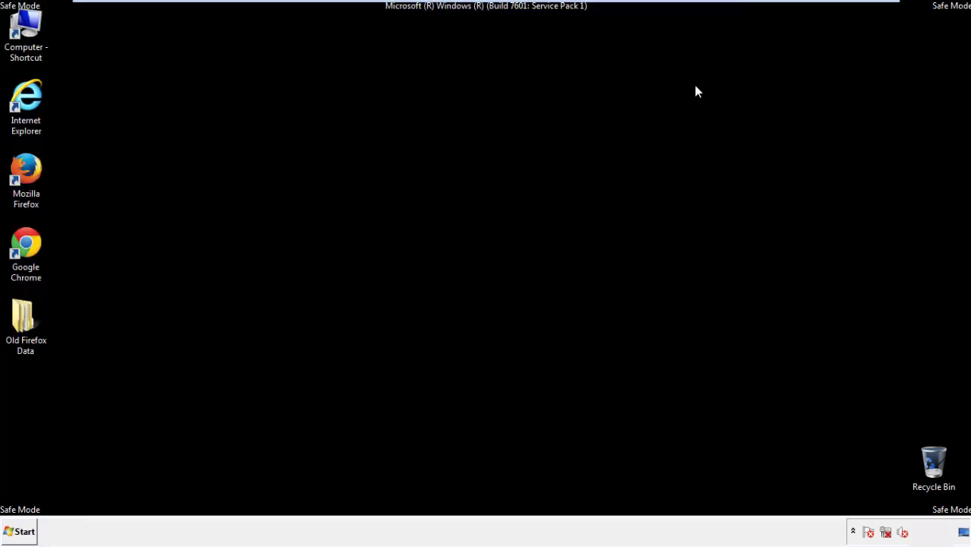
# Launch Chrome, choose 'Don't ask again' on the default prompt, and reach History via Settings
pyautogui.click(24, 242)
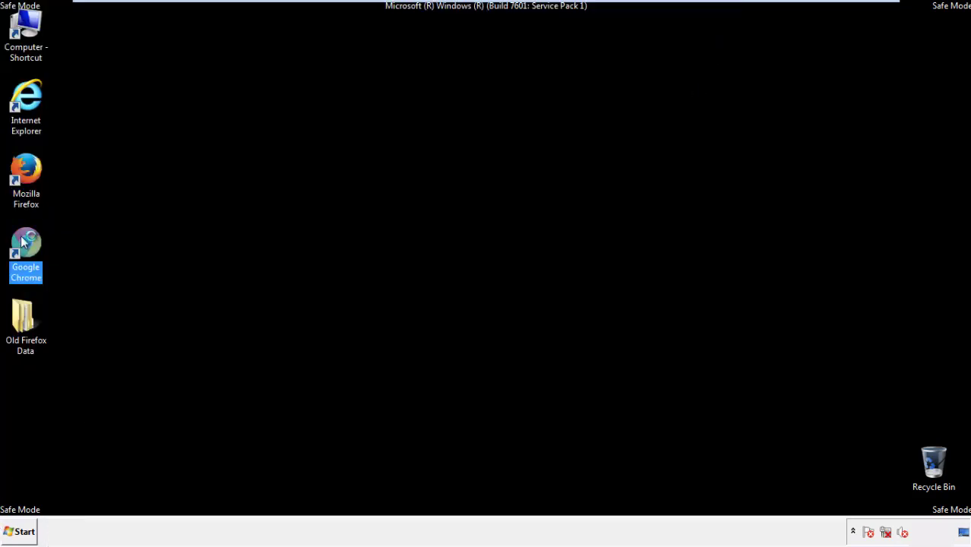
pyautogui.doubleClick(24, 241)
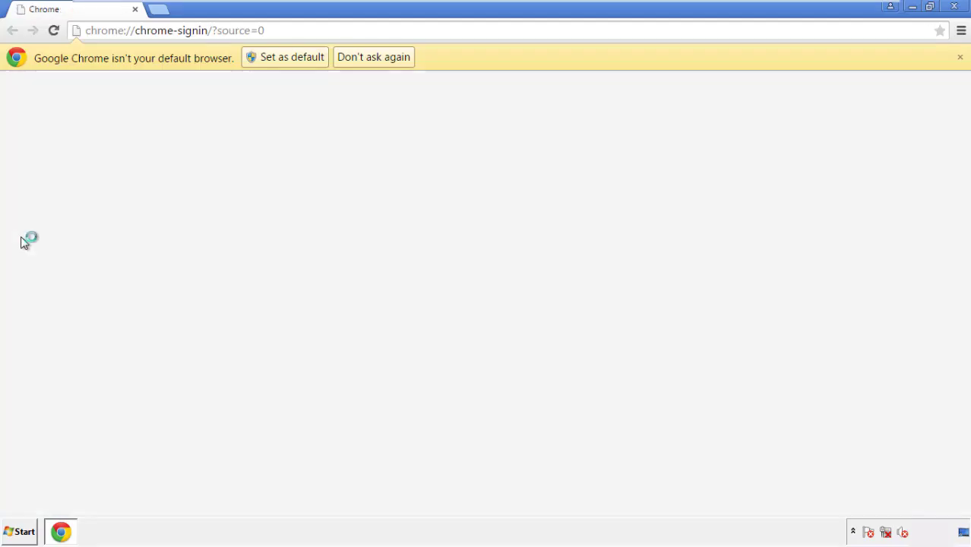
pyautogui.click(389, 58)
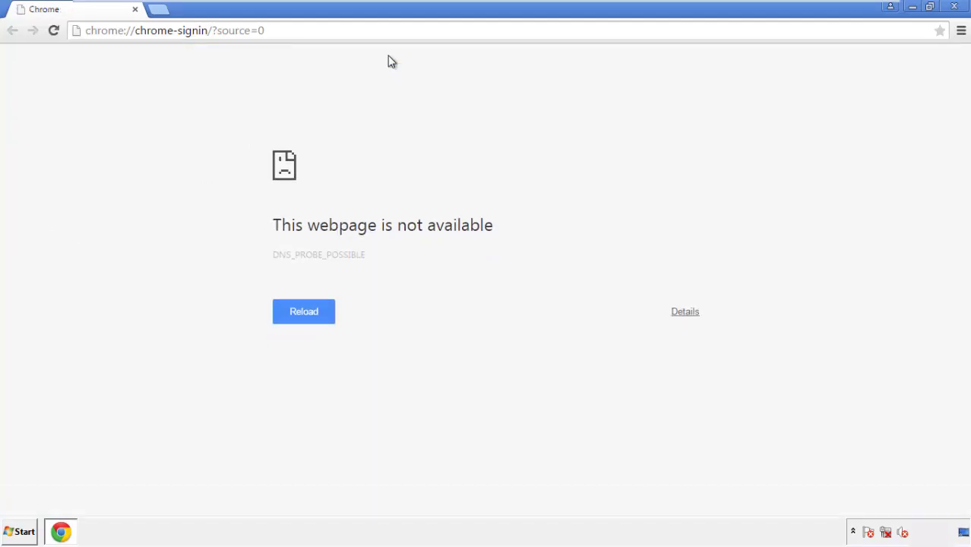
pyautogui.click(961, 32)
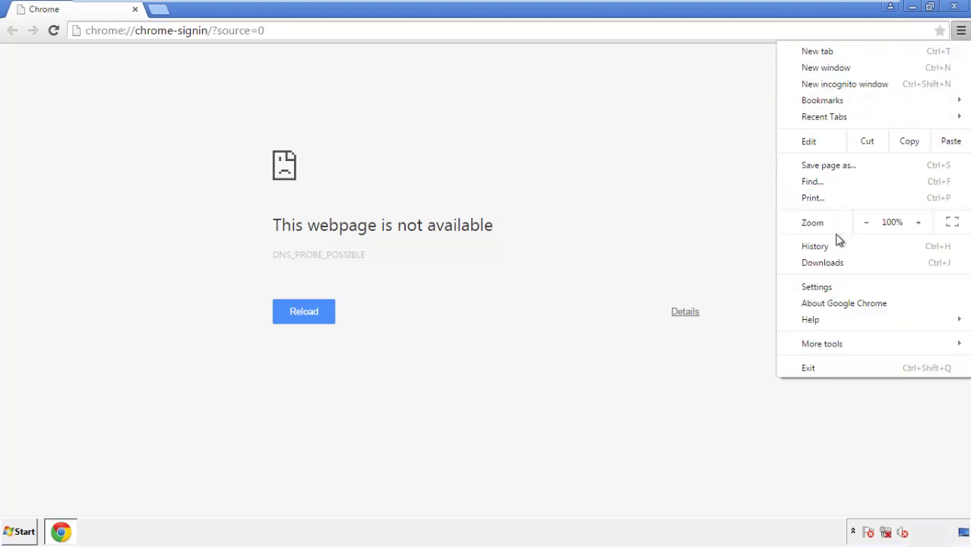
pyautogui.click(820, 287)
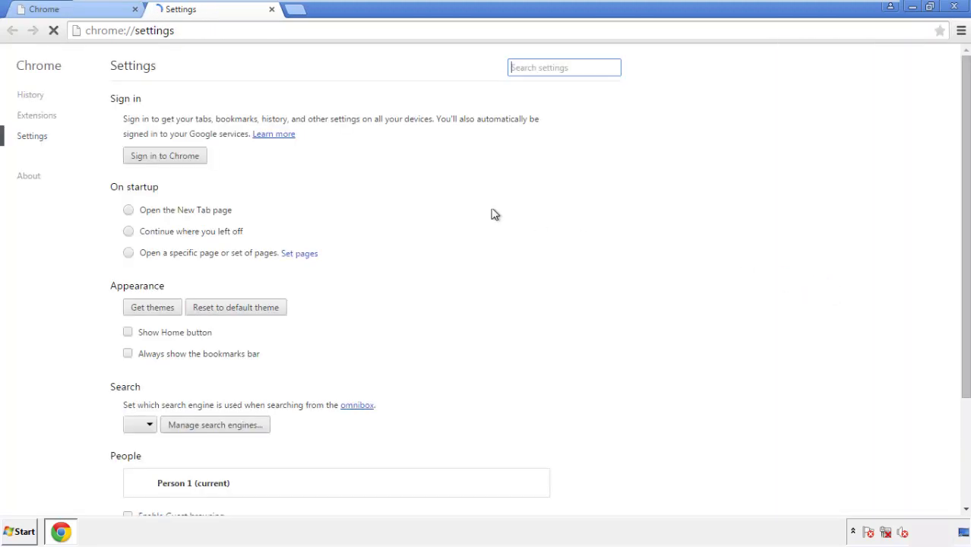
pyautogui.click(34, 97)
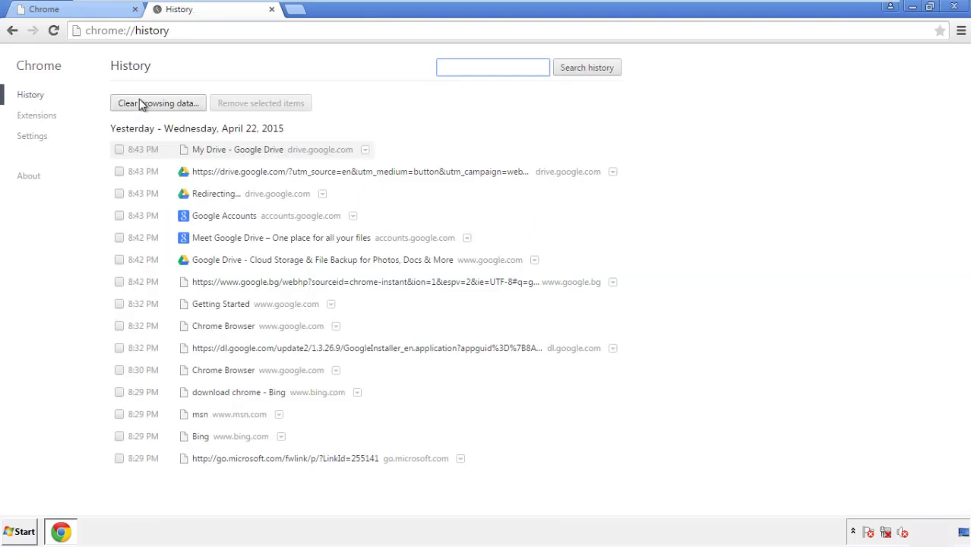
# Clear Chrome's browsing data from the beginning of time, including Autofill form data
pyautogui.click(145, 106)
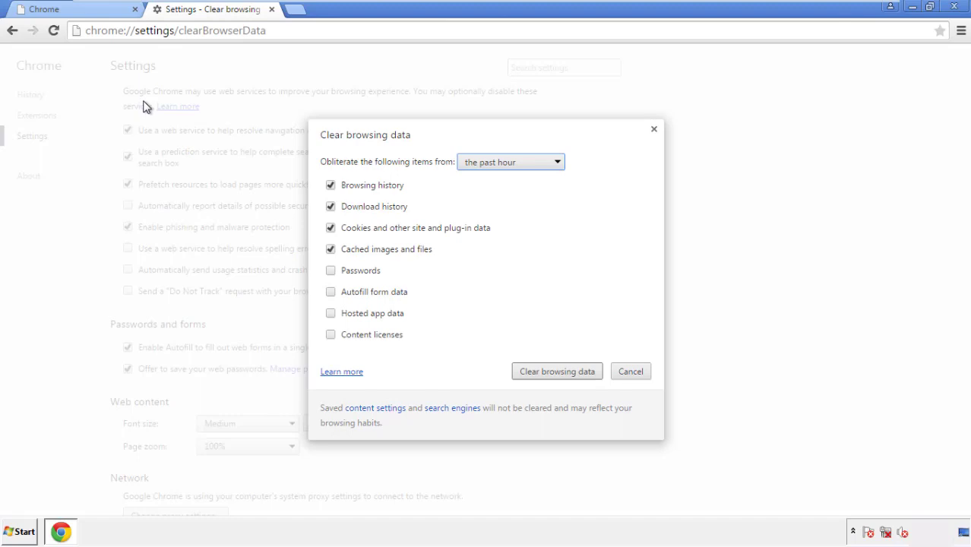
pyautogui.click(488, 164)
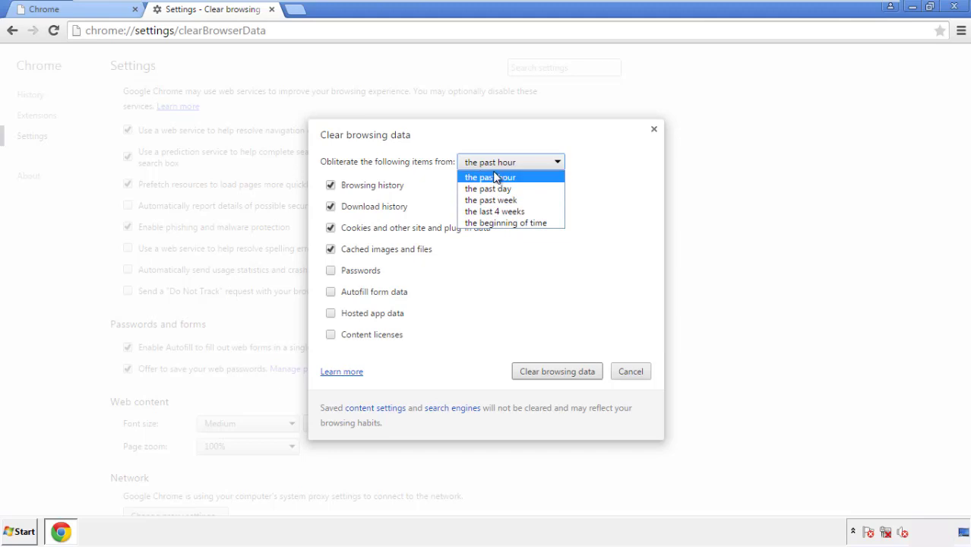
pyautogui.click(486, 223)
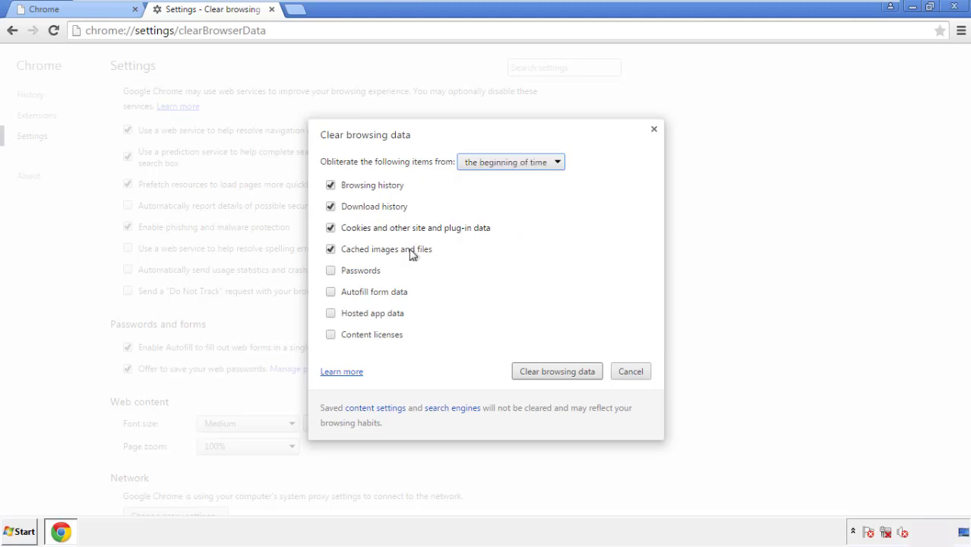
pyautogui.click(337, 295)
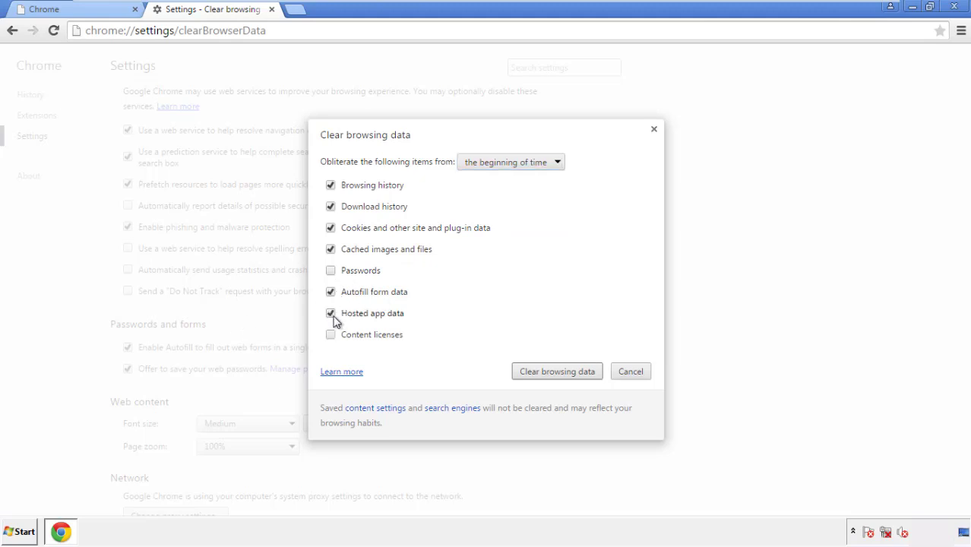
pyautogui.click(542, 373)
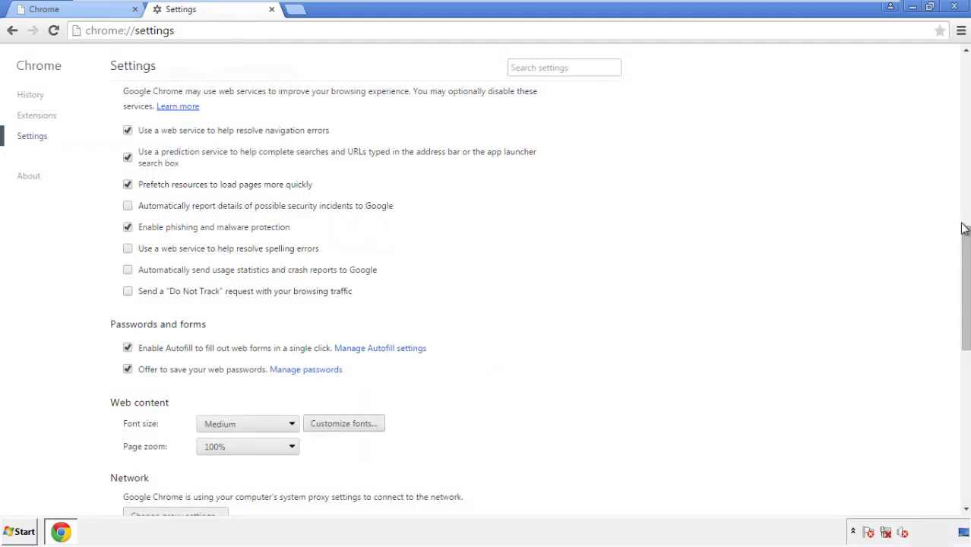
# Reset Chrome's settings to original defaults from the bottom of Settings, then close Chrome
pyautogui.moveTo(963, 228); pyautogui.dragTo(962, 422)
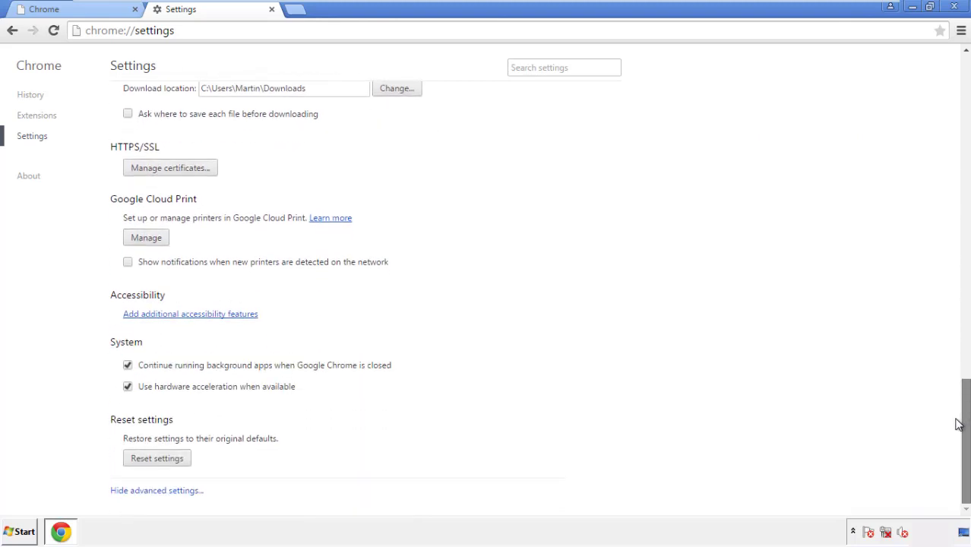
pyautogui.click(183, 460)
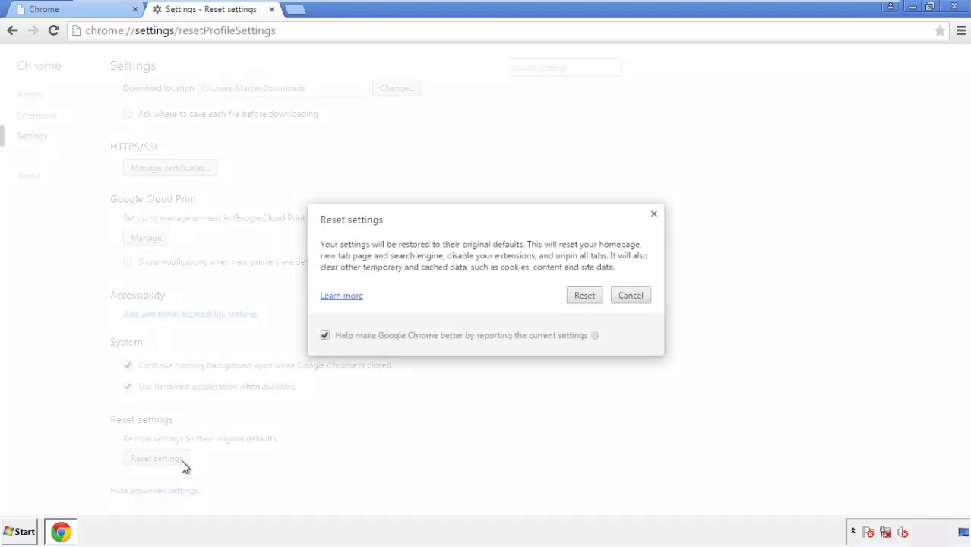
pyautogui.click(585, 296)
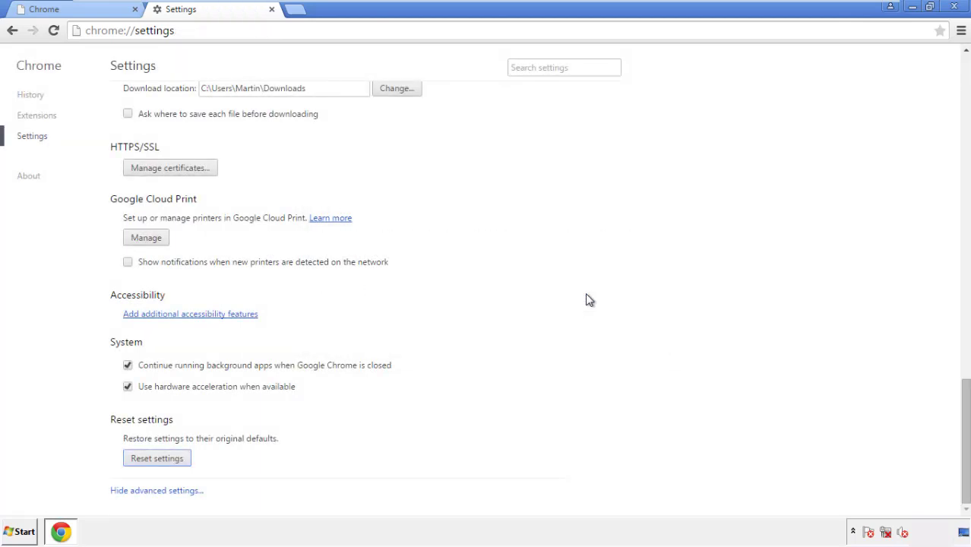
pyautogui.click(953, 6)
pyautogui.click(524, 246)
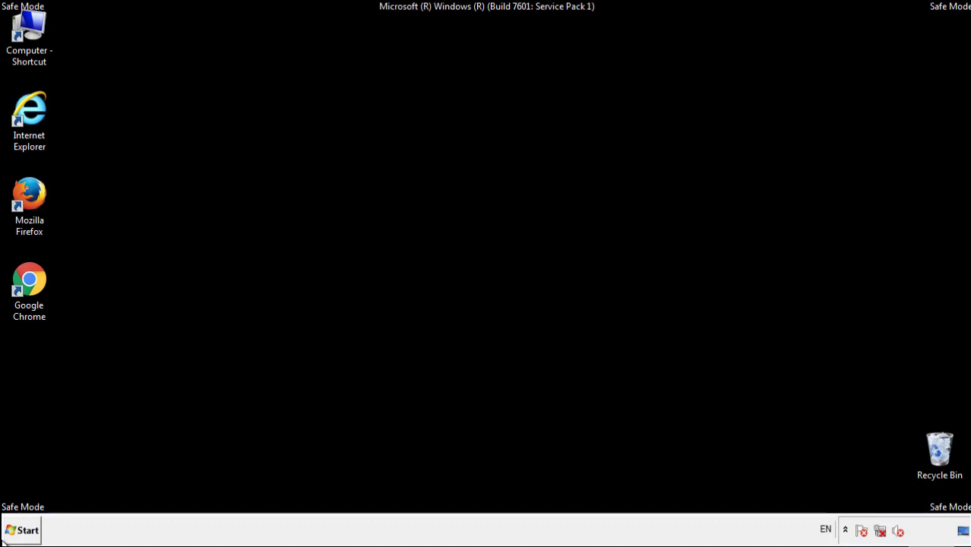
# Remove the Search Mine extension in Firefox's Add-ons Manager and close Firefox
pyautogui.doubleClick(37, 190)
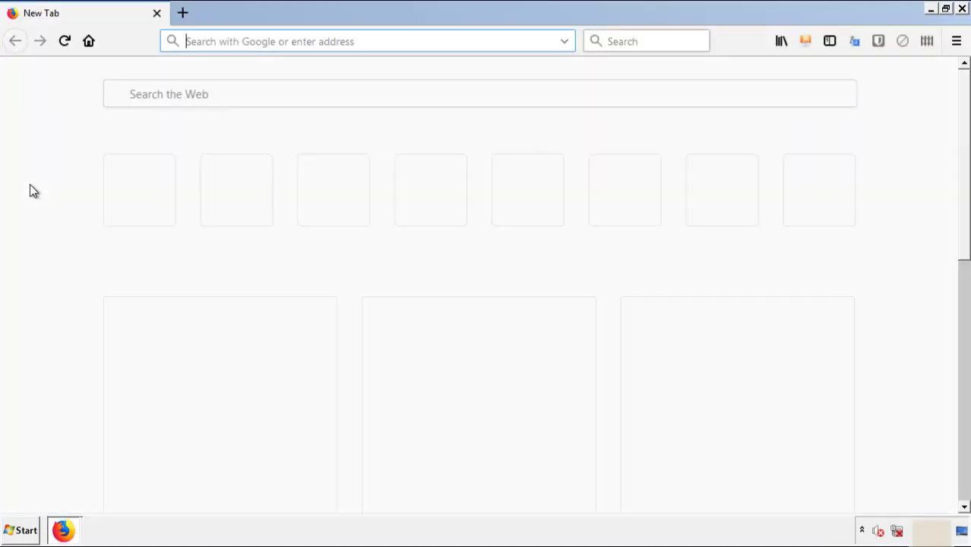
pyautogui.click(956, 41)
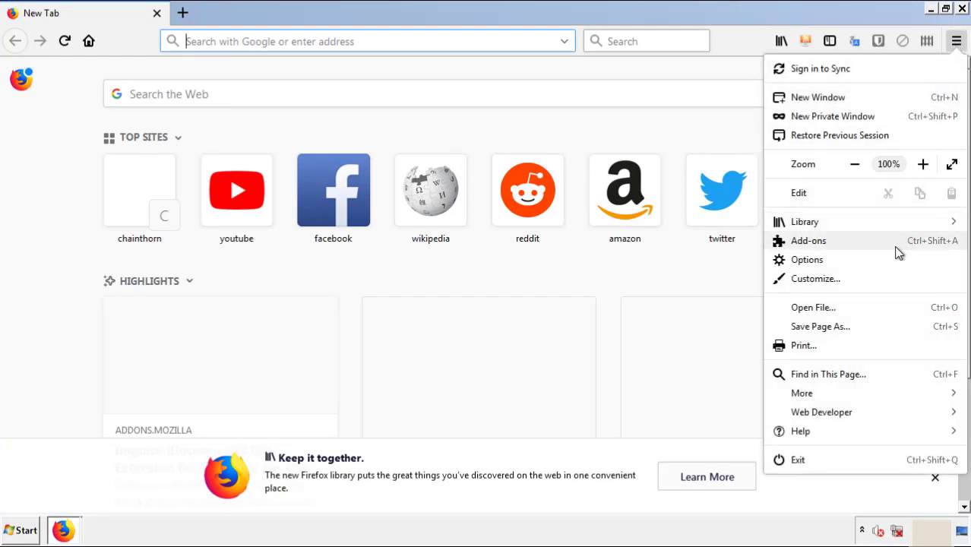
pyautogui.click(808, 241)
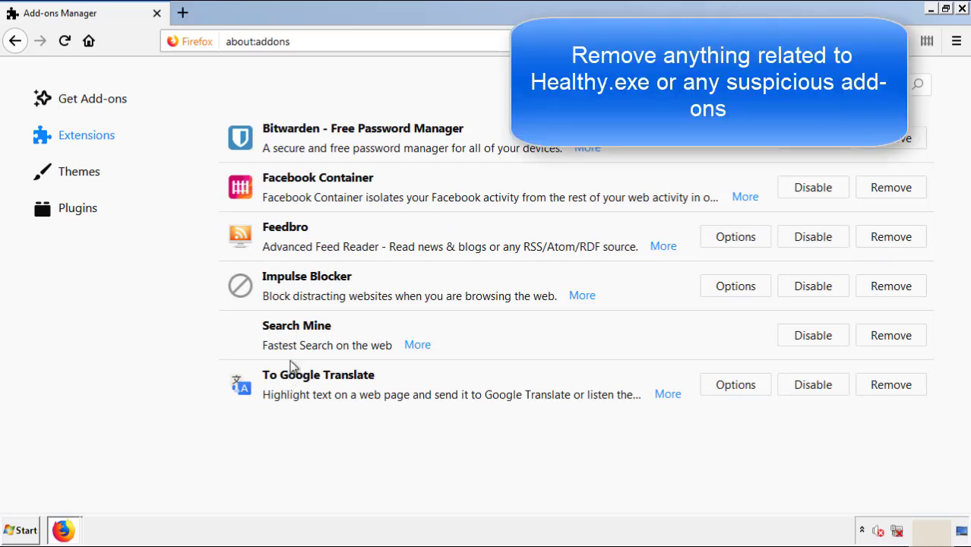
pyautogui.click(887, 340)
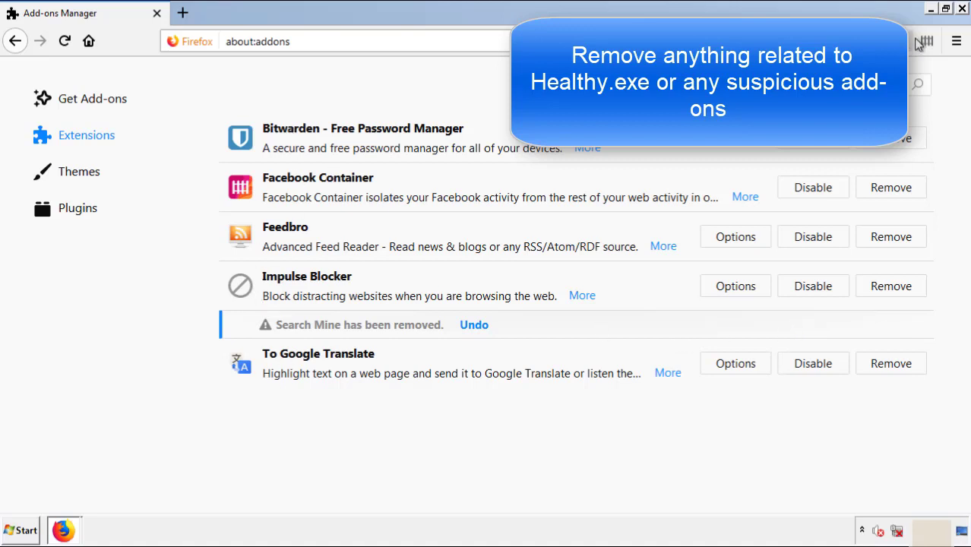
pyautogui.click(962, 9)
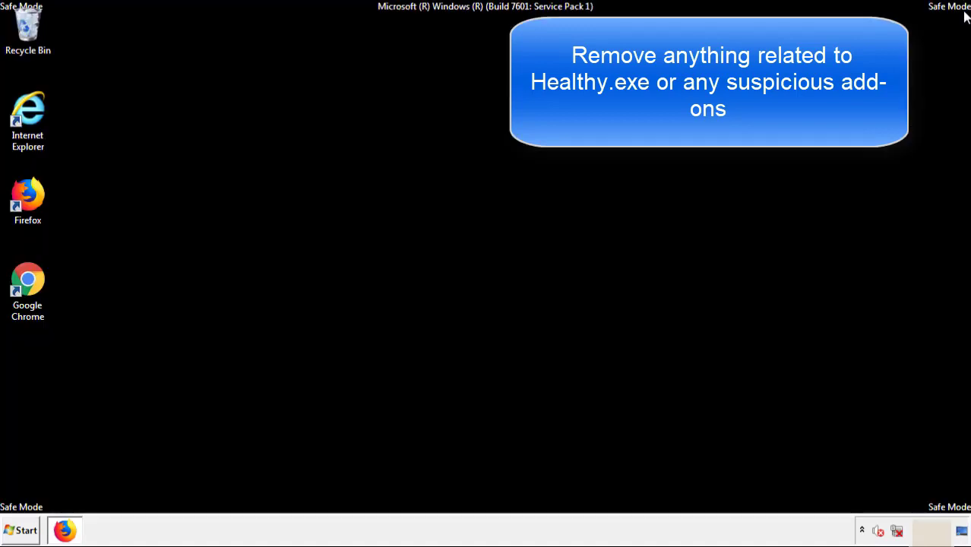
# Open Chrome's Extensions page via More tools and remove Search Mine, confirming the removal
pyautogui.doubleClick(29, 292)
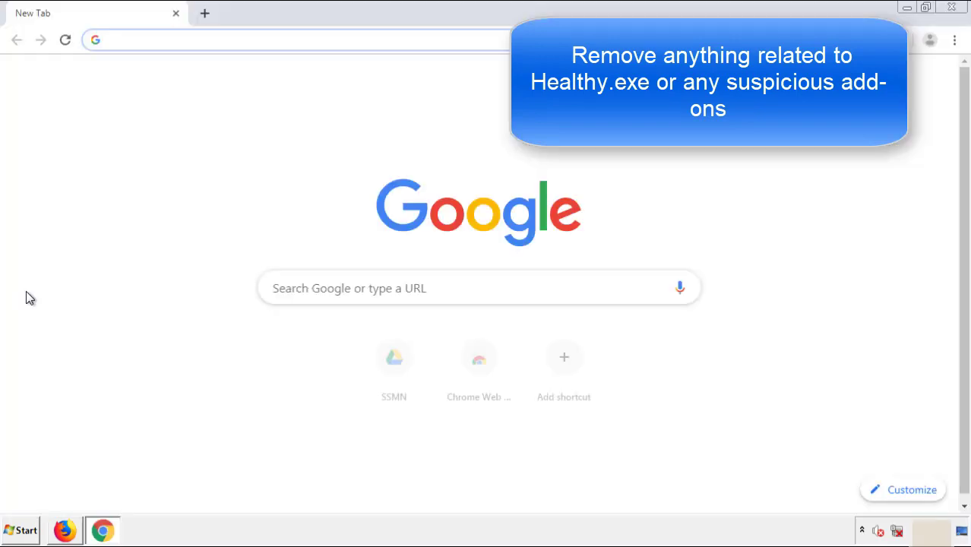
pyautogui.click(954, 39)
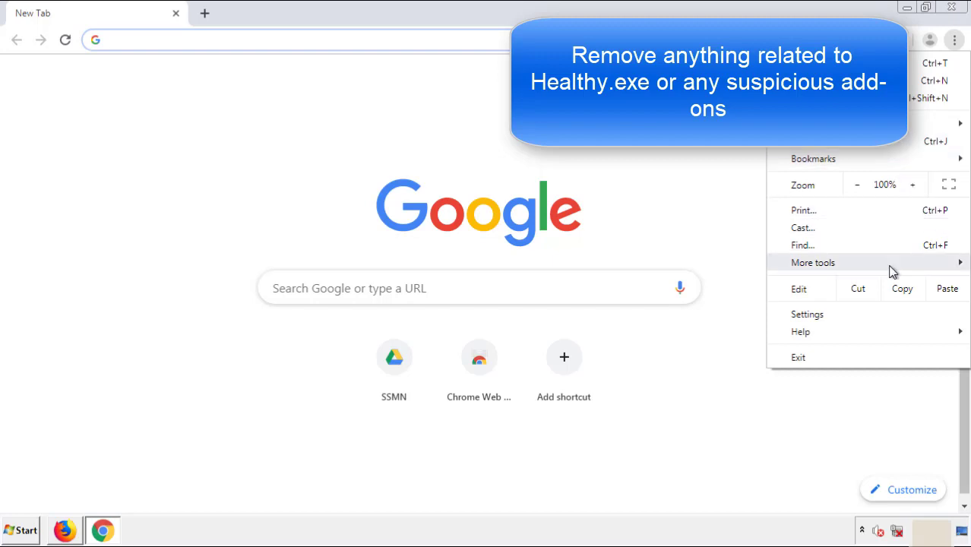
pyautogui.moveTo(869, 266)
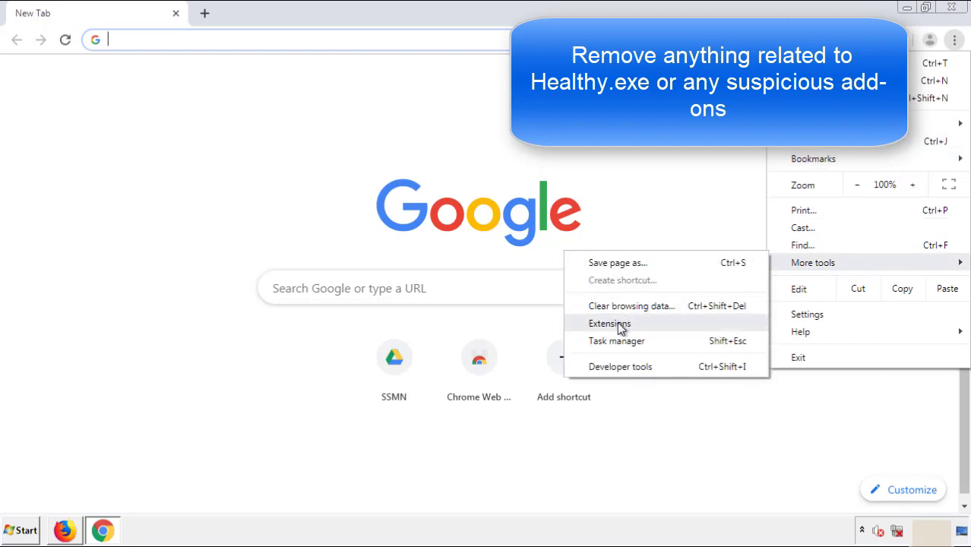
pyautogui.click(617, 323)
pyautogui.scroll(-5, 272, 246)
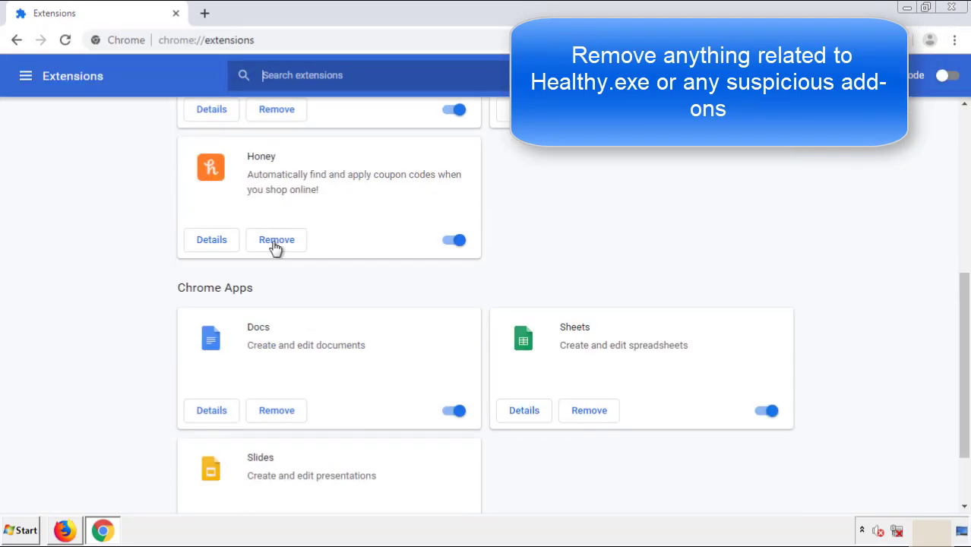
pyautogui.scroll(5, 366, 278)
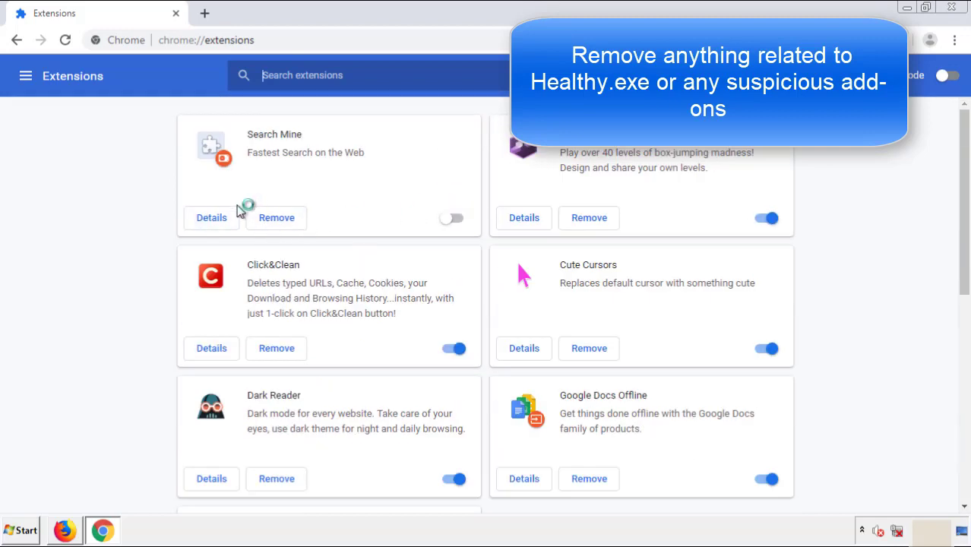
pyautogui.click(274, 221)
pyautogui.press('Return')
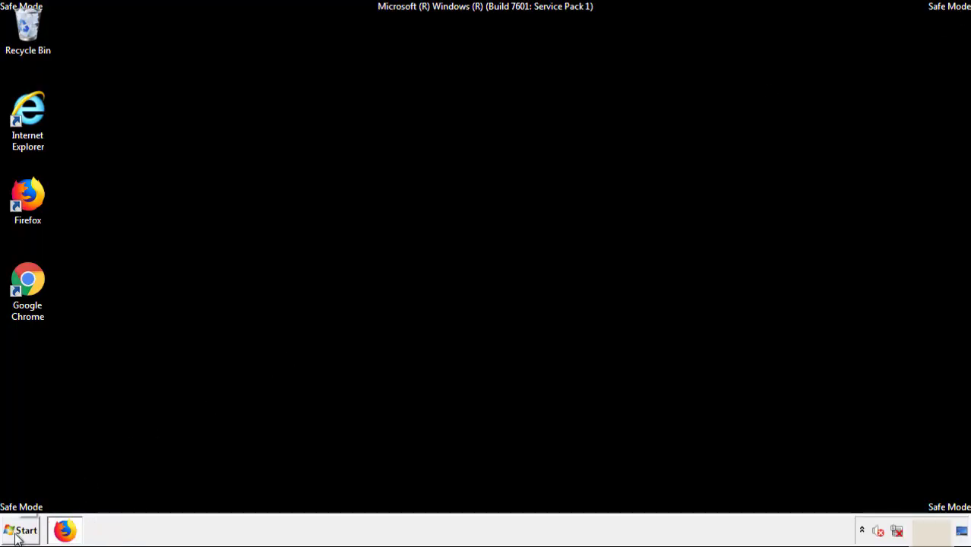
# Open the Start menu and expand the Shut down arrow to reveal Restart
pyautogui.click(28, 532)
pyautogui.click(263, 497)
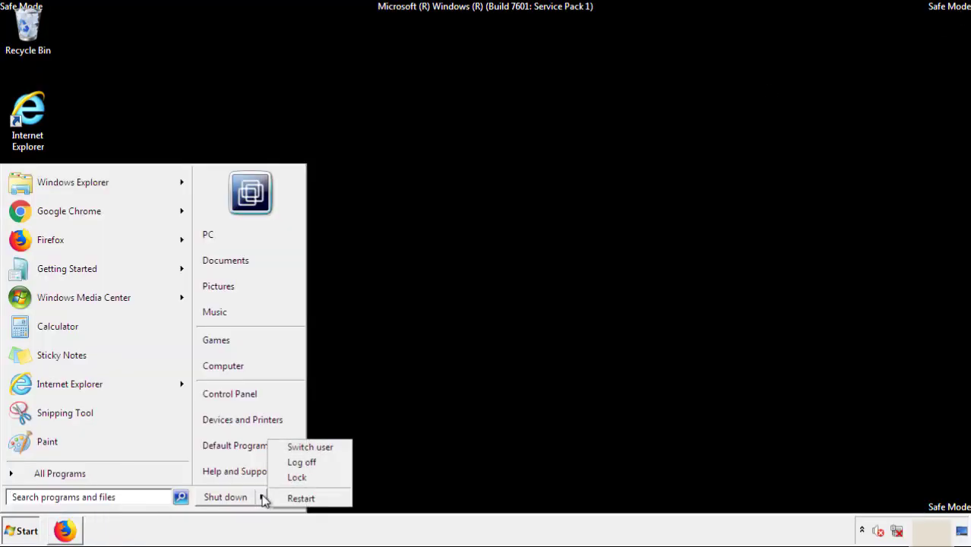